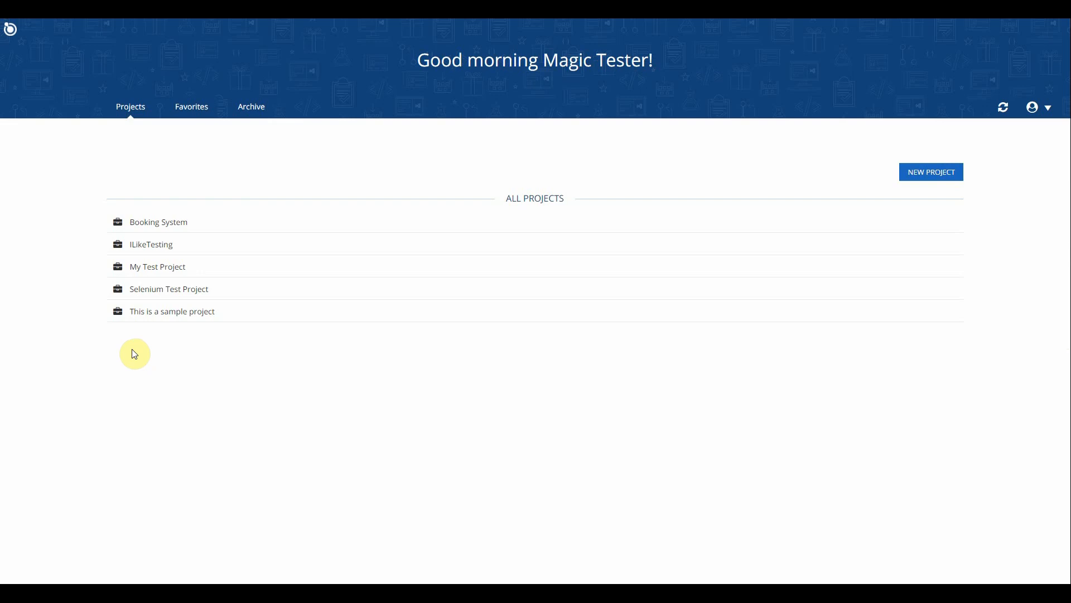
- In the sample project's "Our new test set", select test environment Windows 10 Pro - Chrome and SW version 1.0.21.12 - WEBAppForBooking
left_click(159, 318)
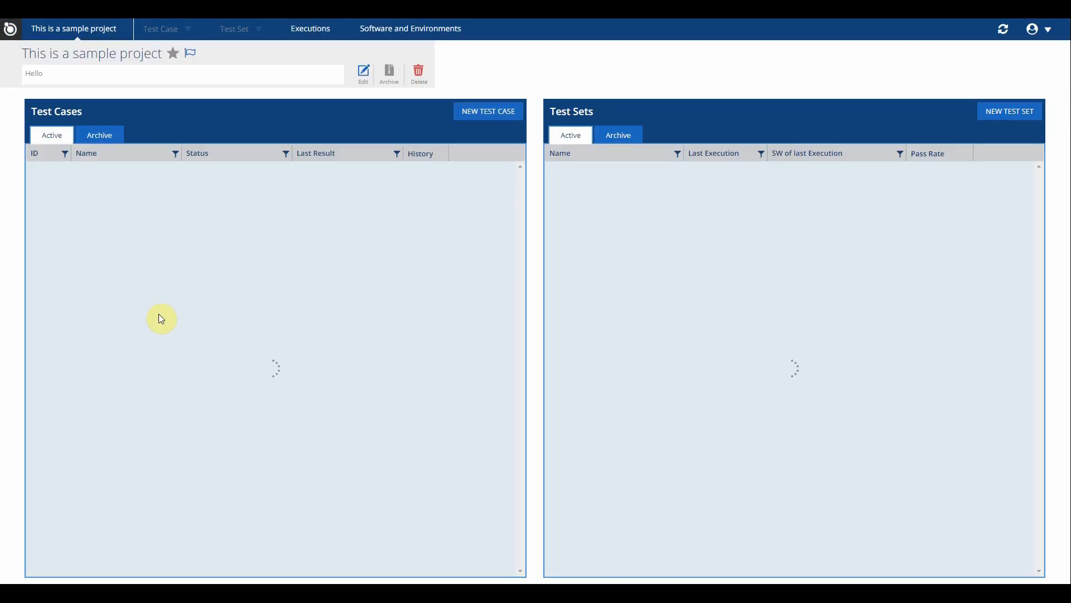
left_click(599, 179)
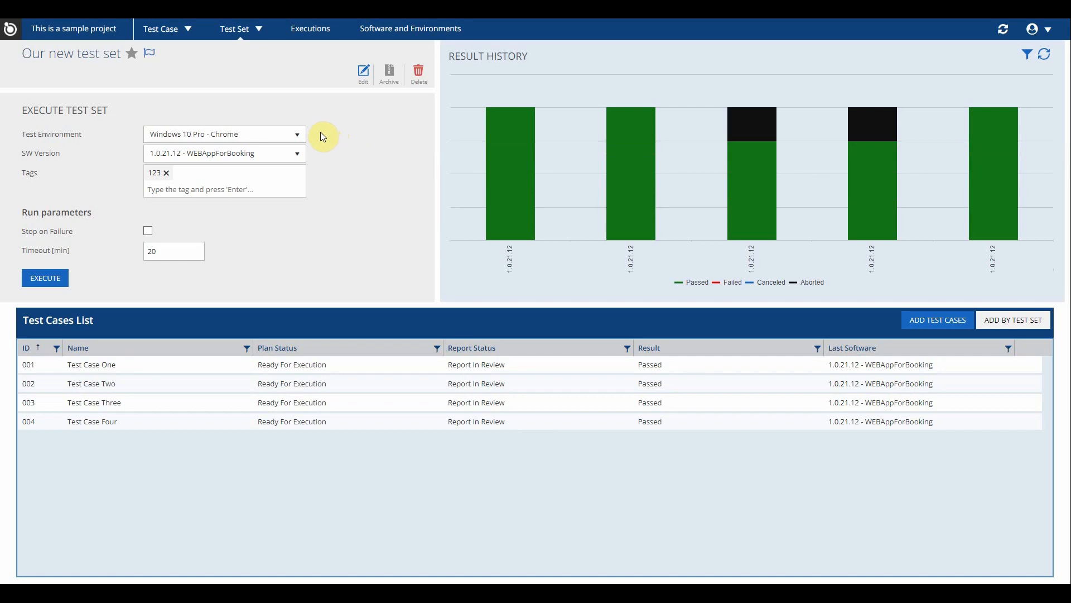
left_click(297, 134)
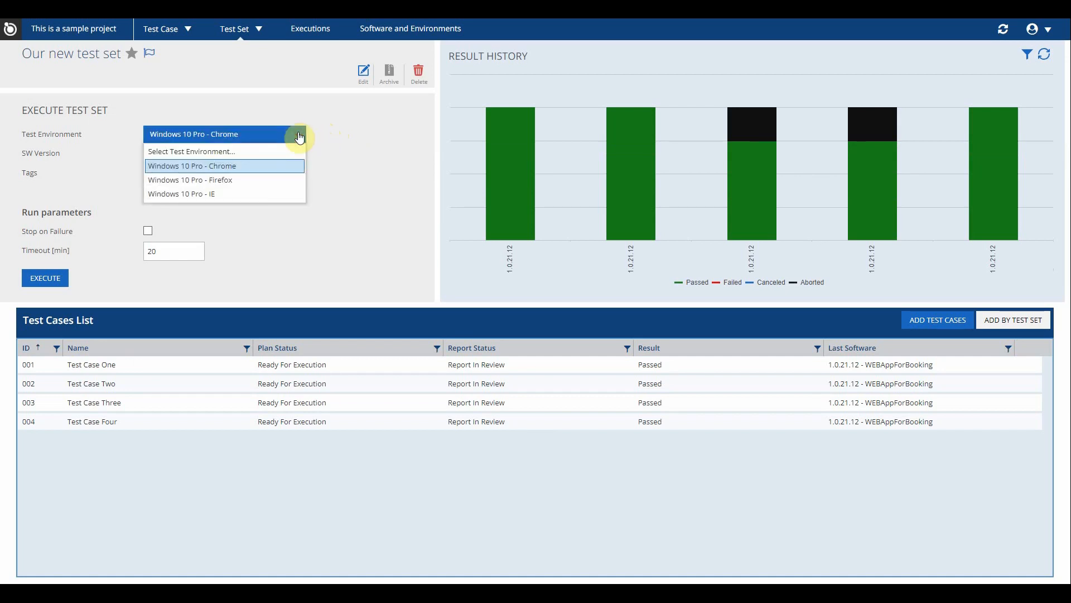
left_click(255, 165)
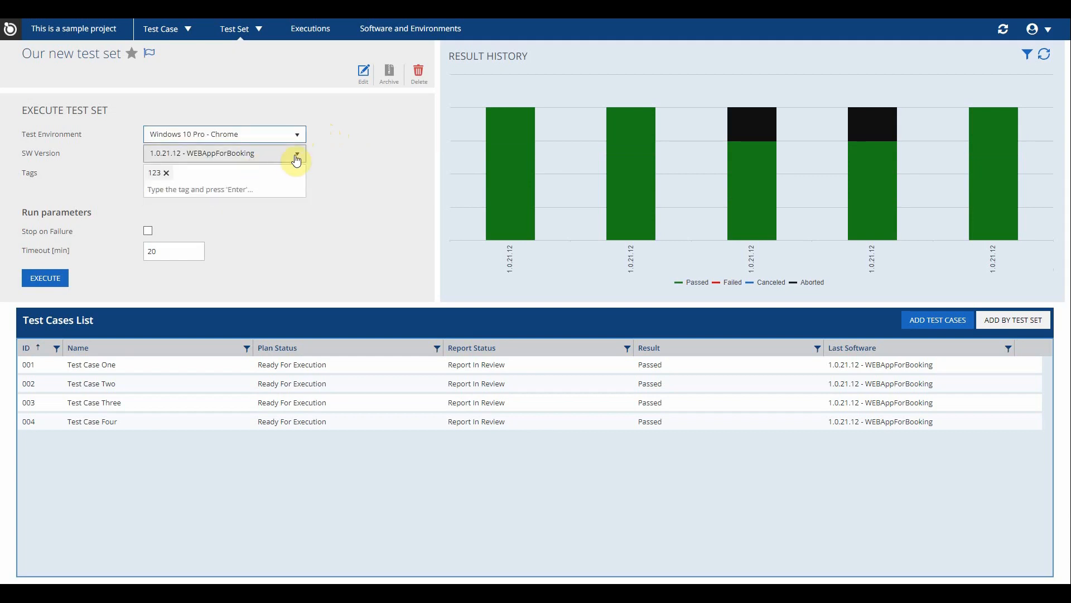
left_click(297, 157)
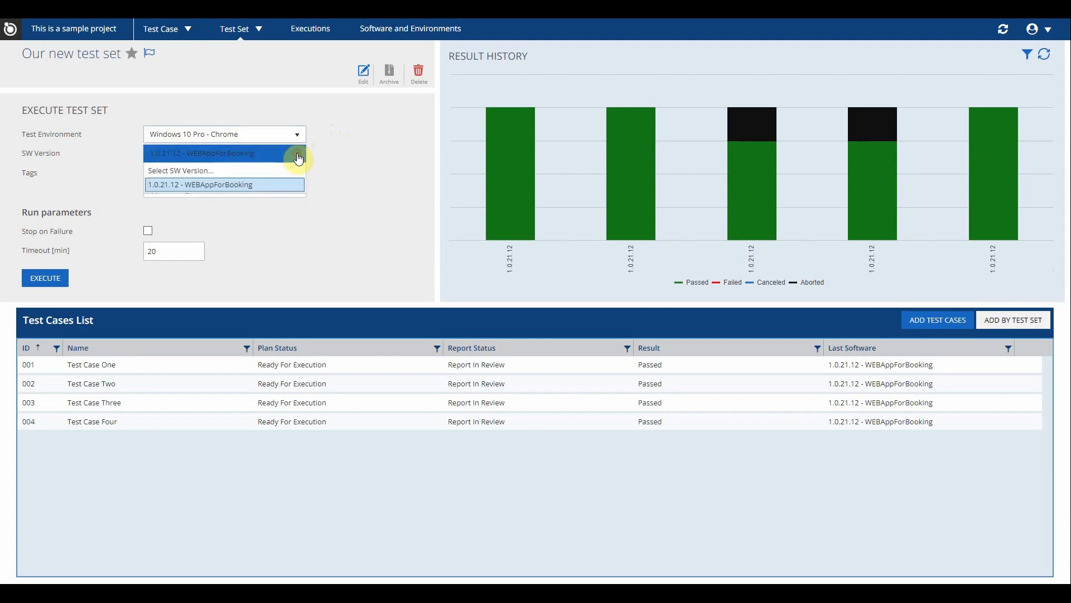
left_click(257, 187)
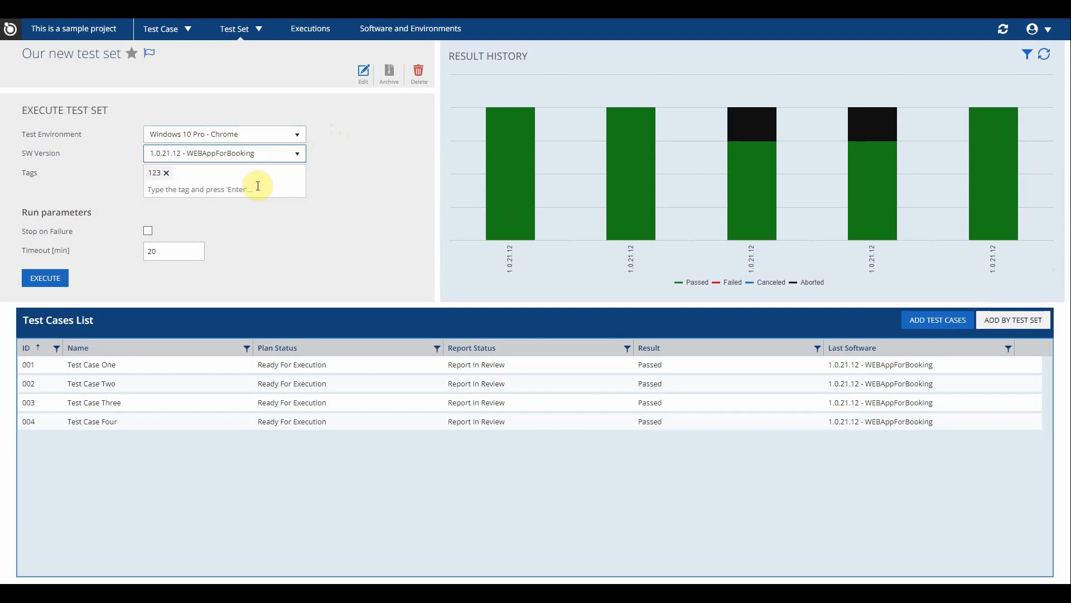
- Remove the existing execution tag and add the tag 123
left_click(167, 174)
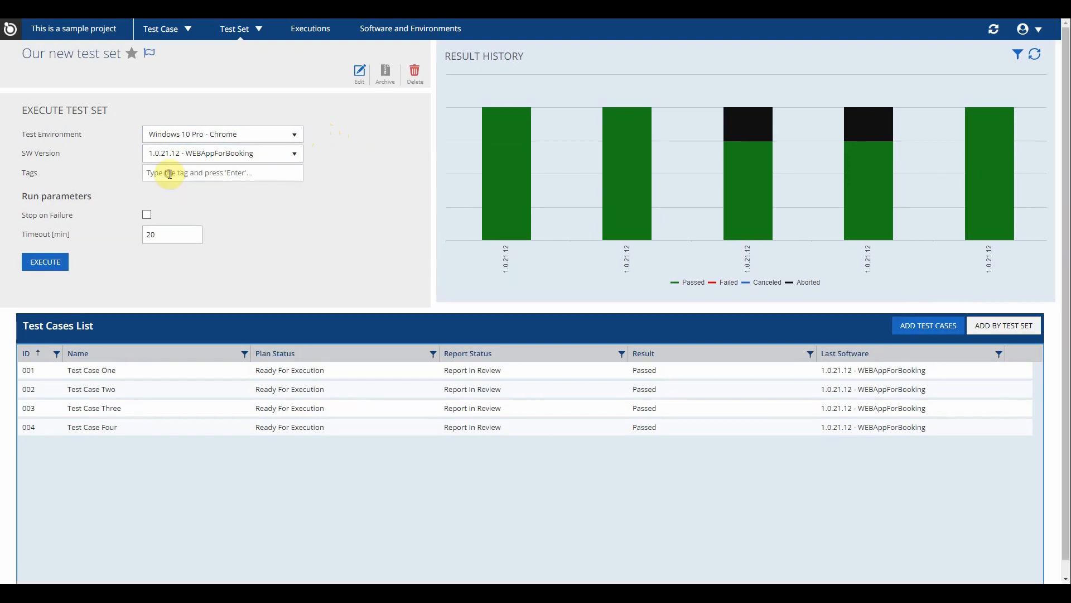
left_click(264, 174)
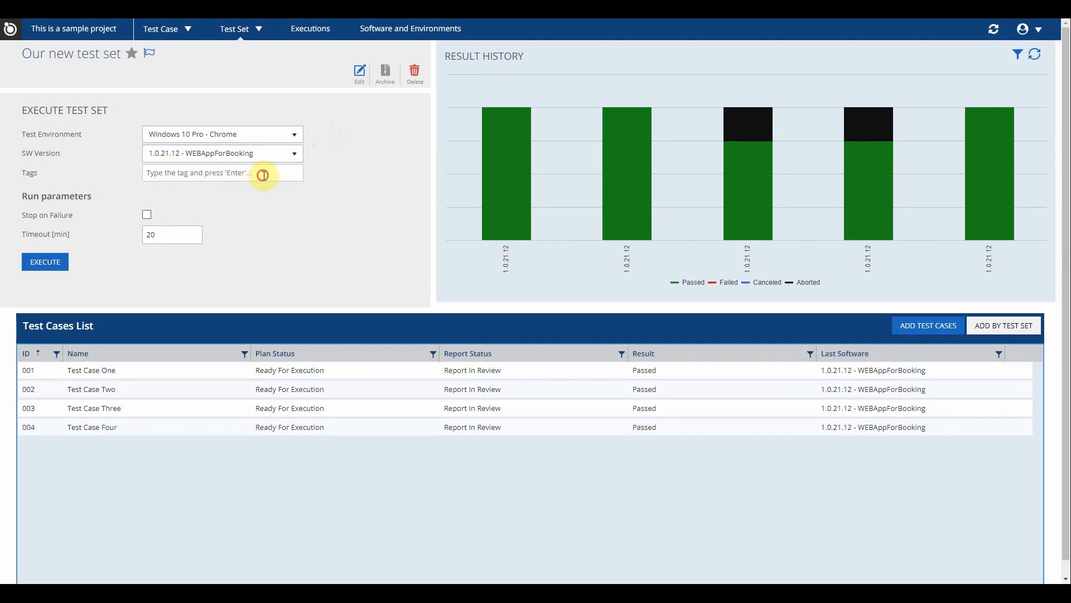
type("123")
key("Return")
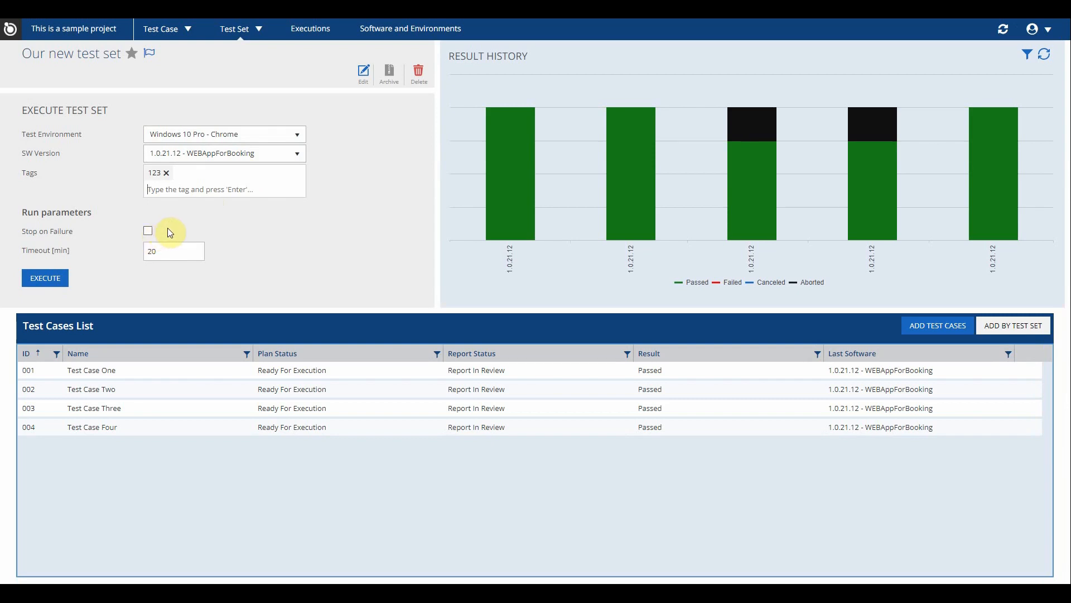
- Execute the test set with Stop on Failure enabled and a timeout of 20 minutes
left_click(149, 232)
left_click(174, 250)
key("BackSpace")
type("20")
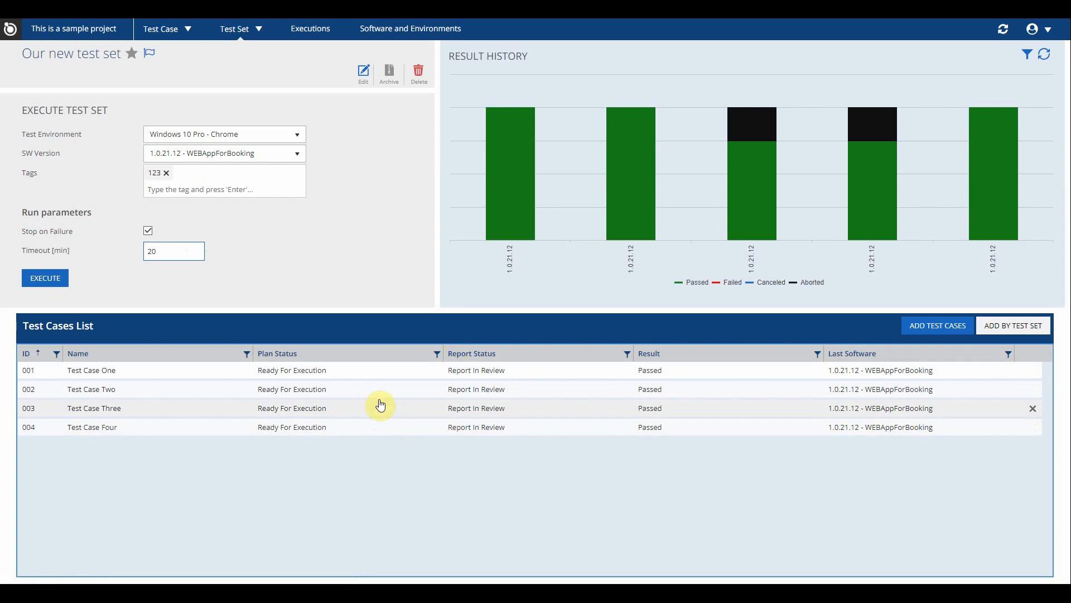
left_click(62, 280)
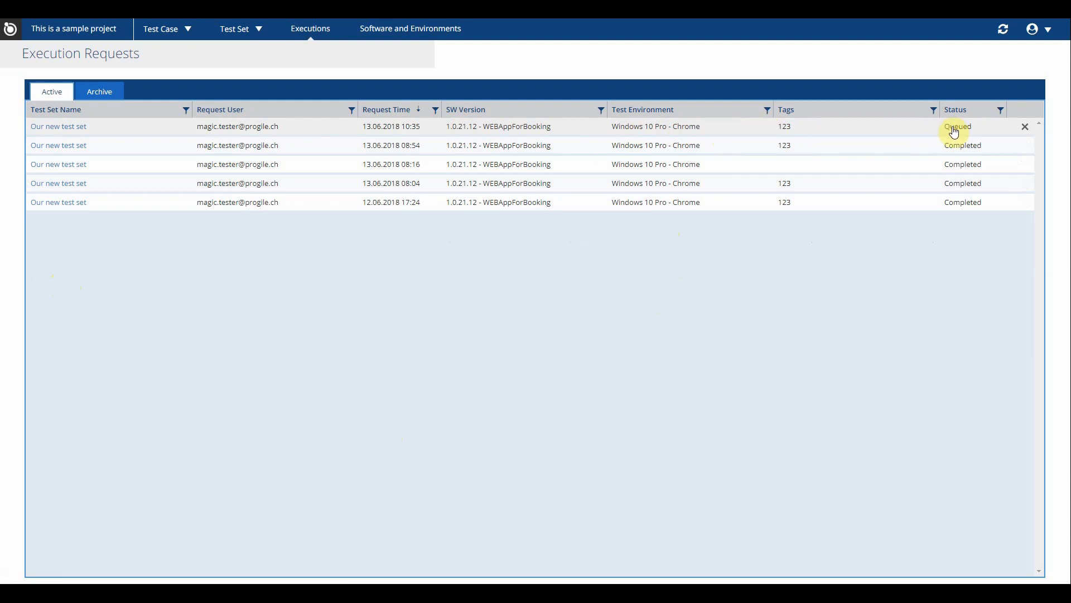
- Review the newest execution request's test case results and the latest bar in the test set's result history
left_click(732, 134)
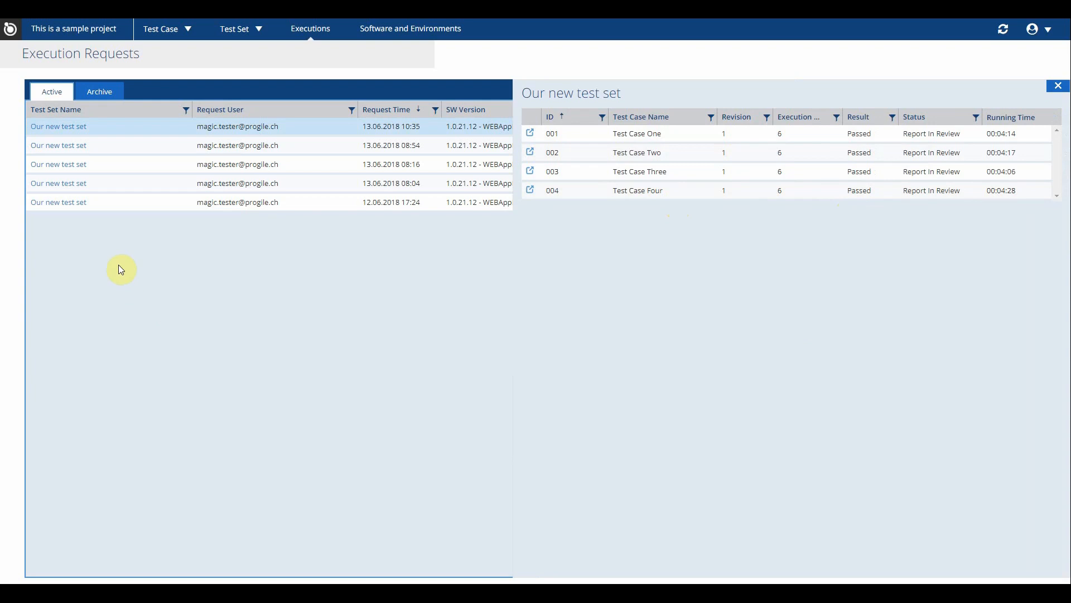
left_click(62, 128)
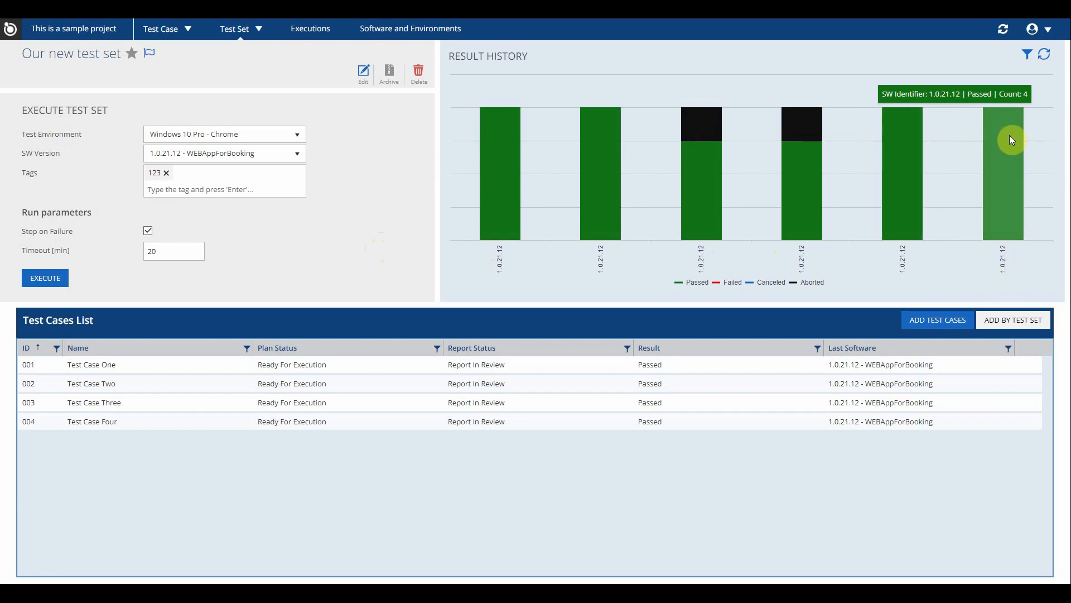
double_click(945, 94)
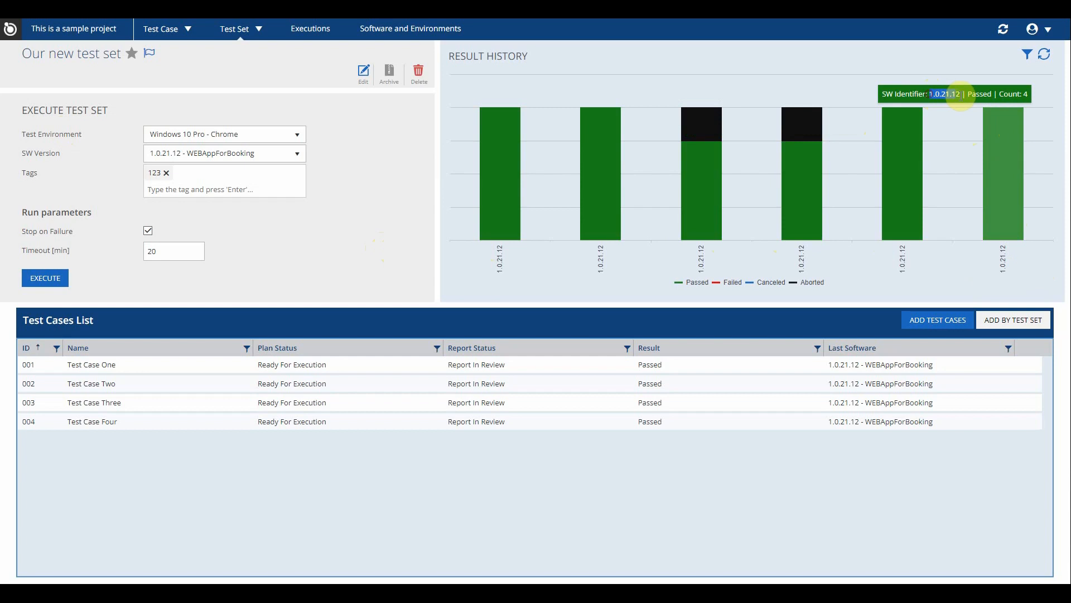
left_click_drag(998, 94, 1030, 95)
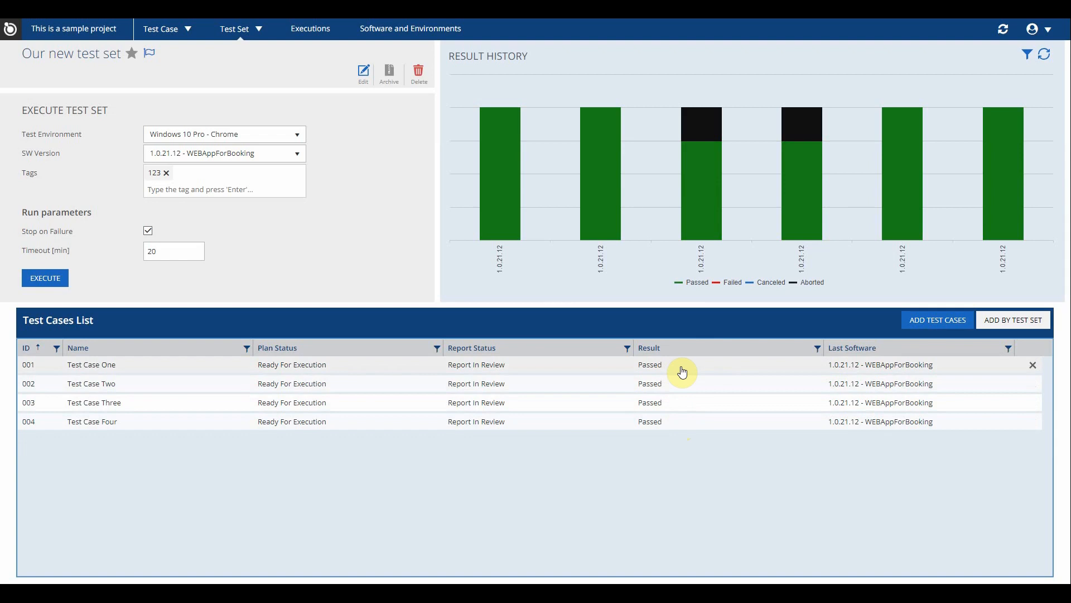
- Open the detailed report for the latest execution of Test Case One and look through its steps
left_click(682, 372)
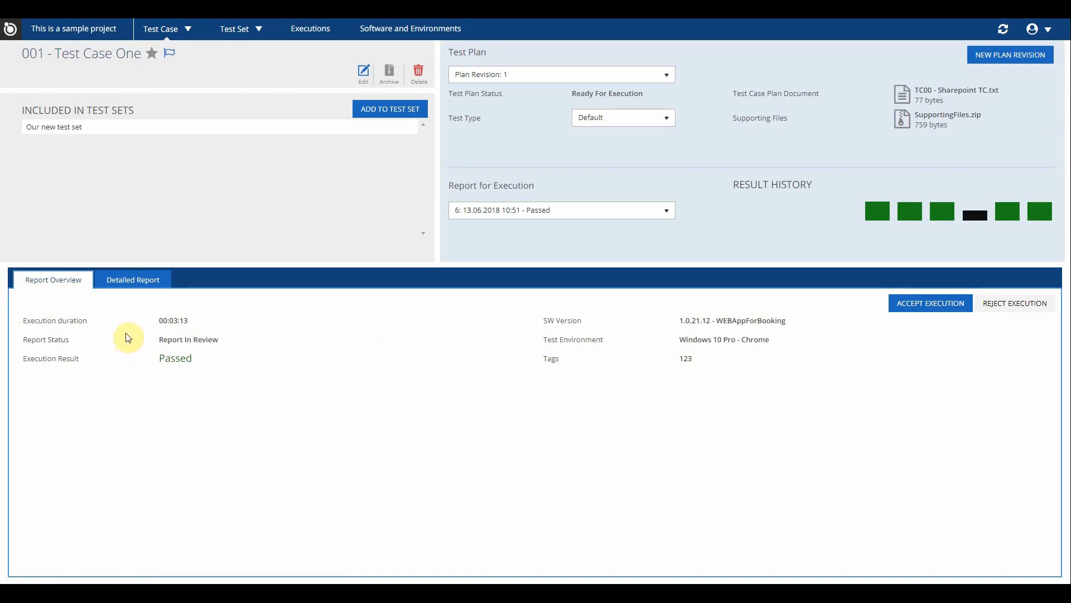
left_click(143, 281)
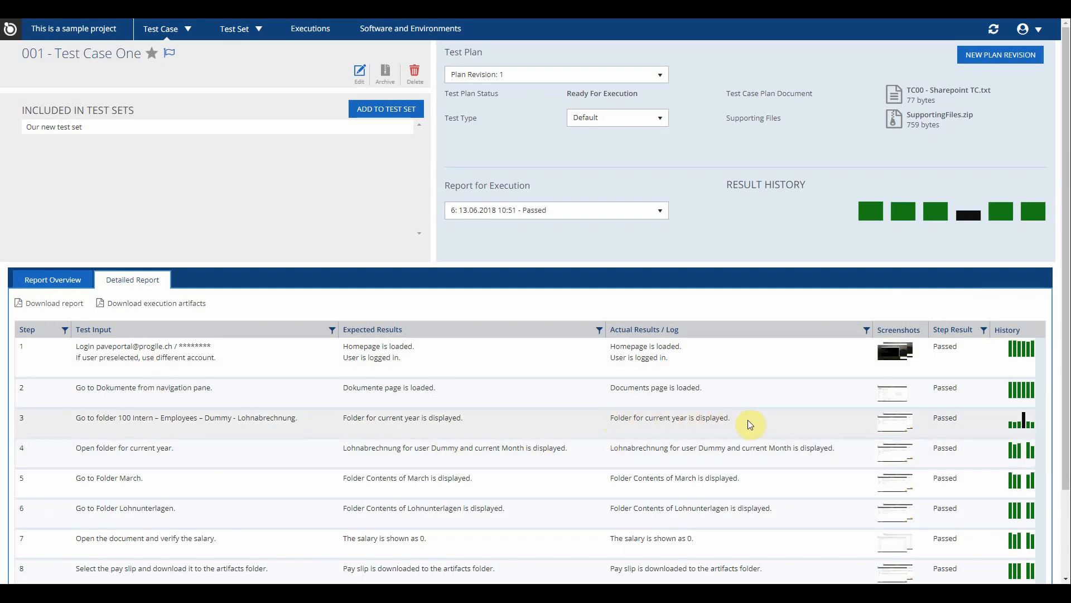
scroll(747, 420, "down", 3)
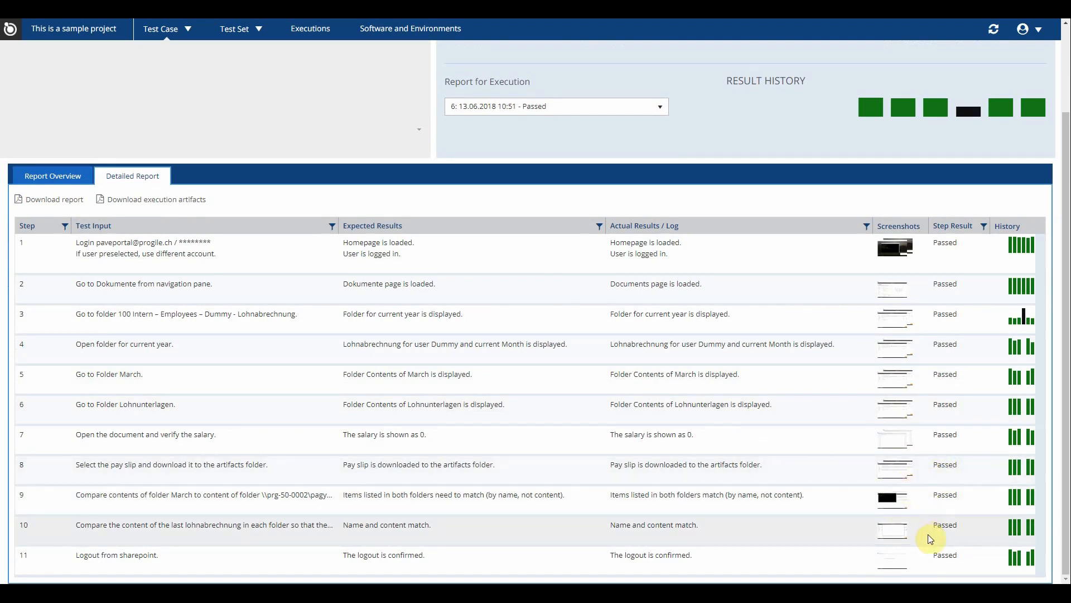
- View the screenshot recorded for step 10, close it, and inspect the history of step 8
left_click(904, 538)
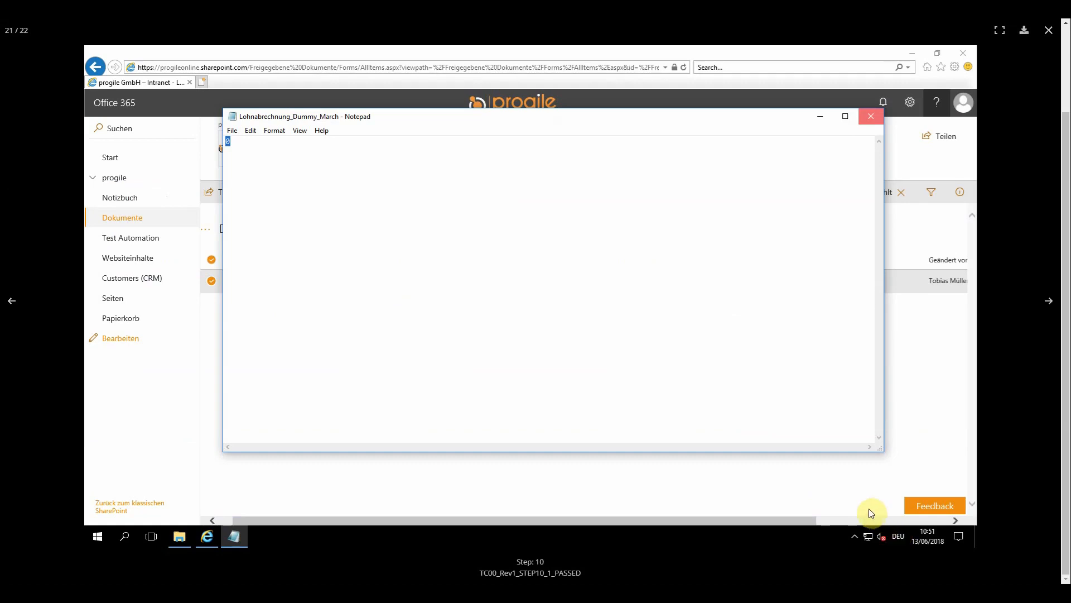
left_click(1049, 30)
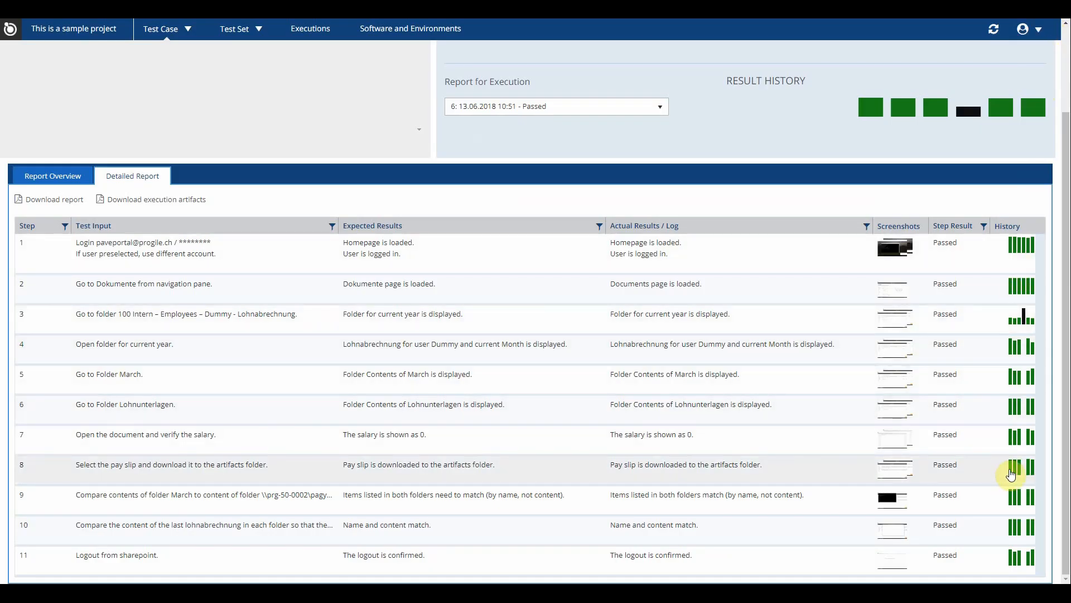
mouse_move(1015, 473)
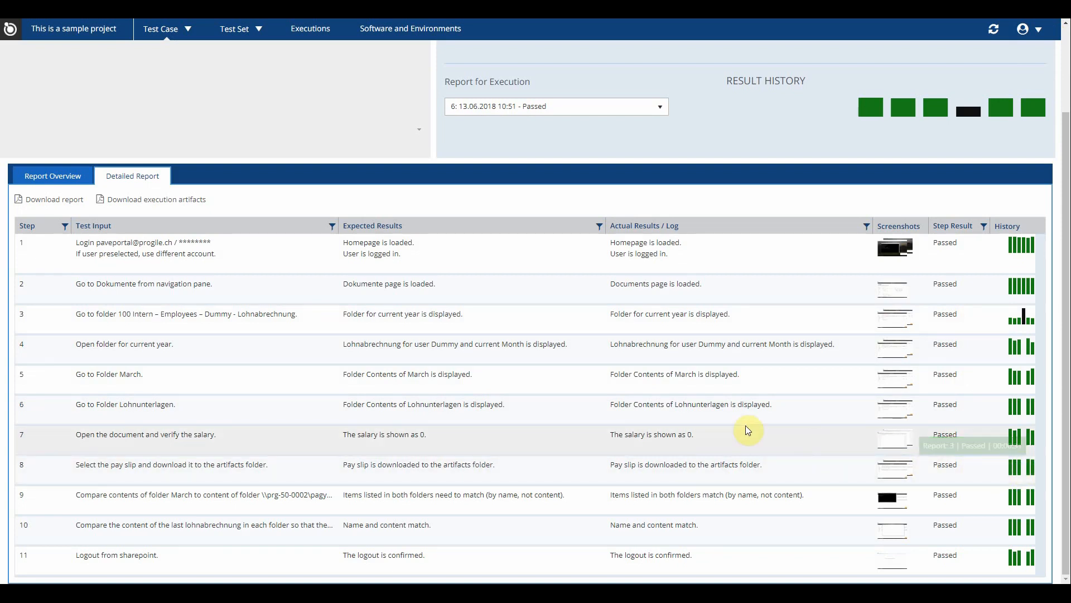
- Download the execution artifacts and the report of Test Case One, and dismiss the browser's download list
left_click(184, 202)
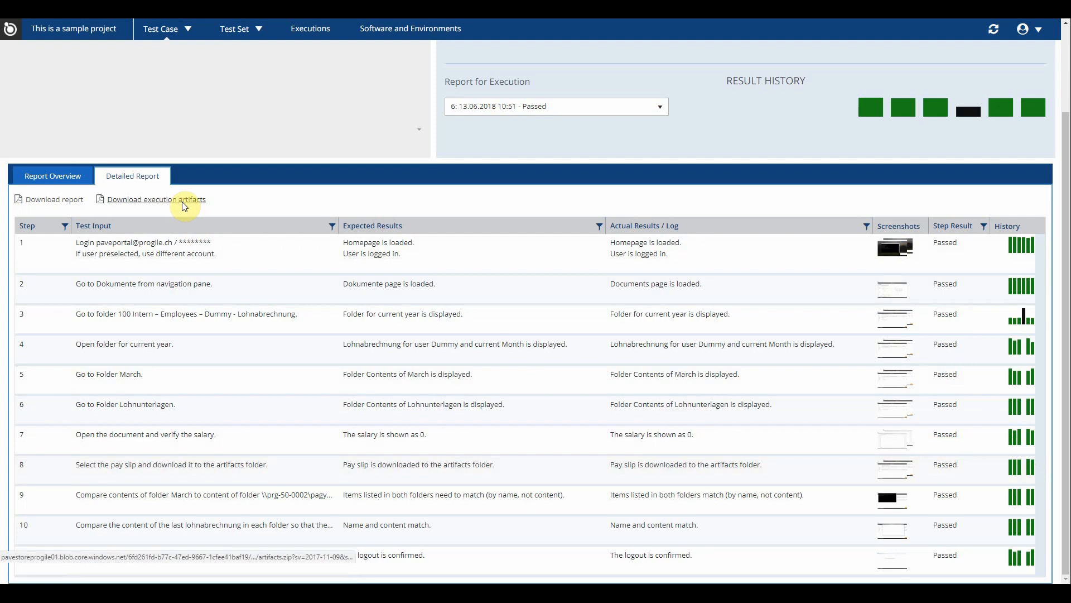
left_click(91, 576)
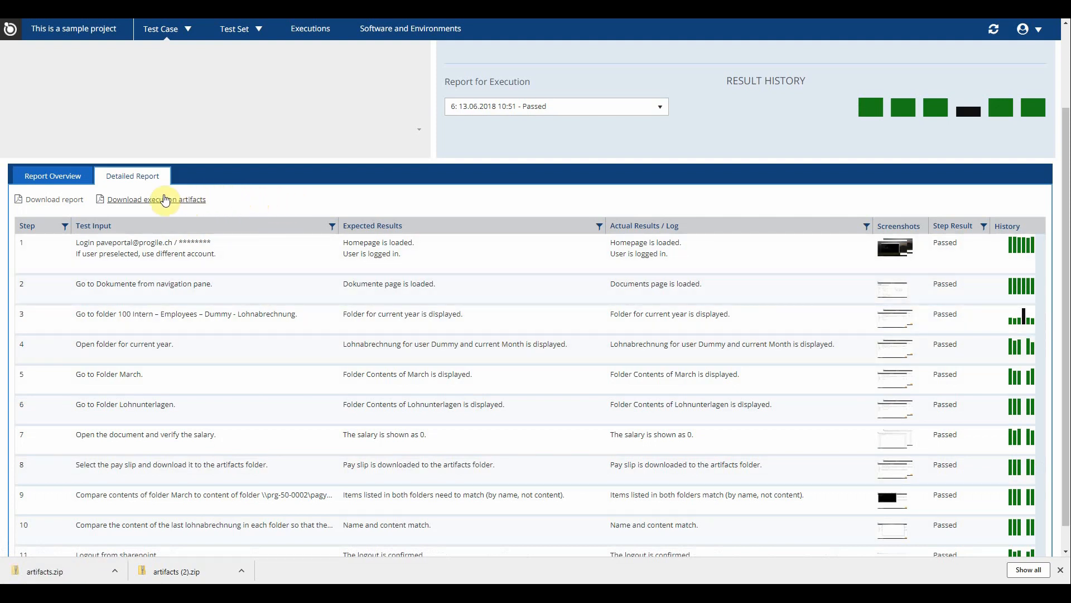
left_click(60, 205)
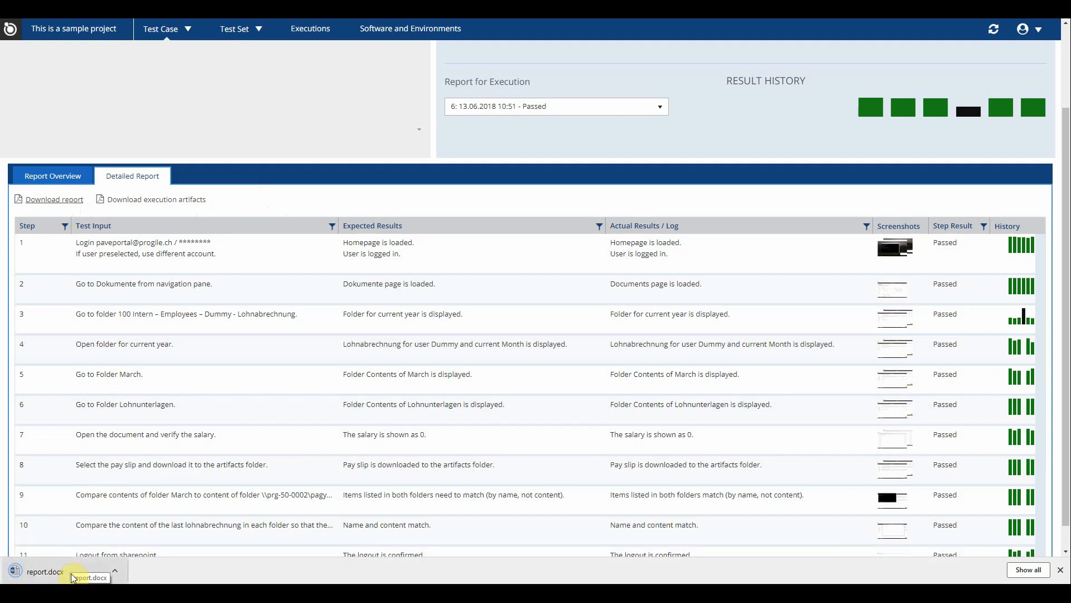
left_click(1060, 570)
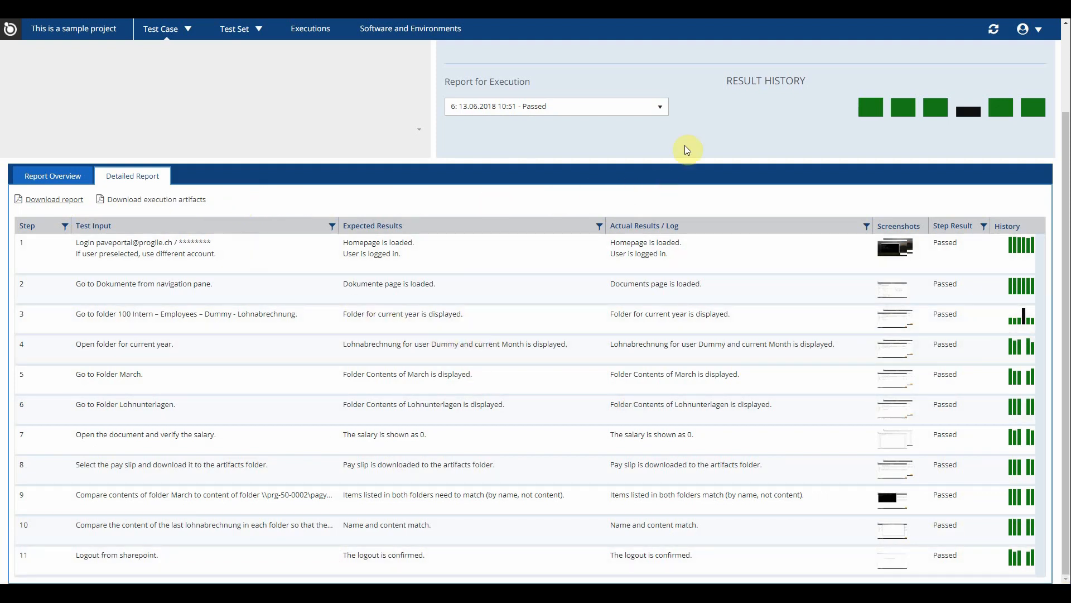
- Switch Test Case One to execution report 5 of 13.06.2018 09:10 and open its detailed report
scroll(709, 122, "up", 2)
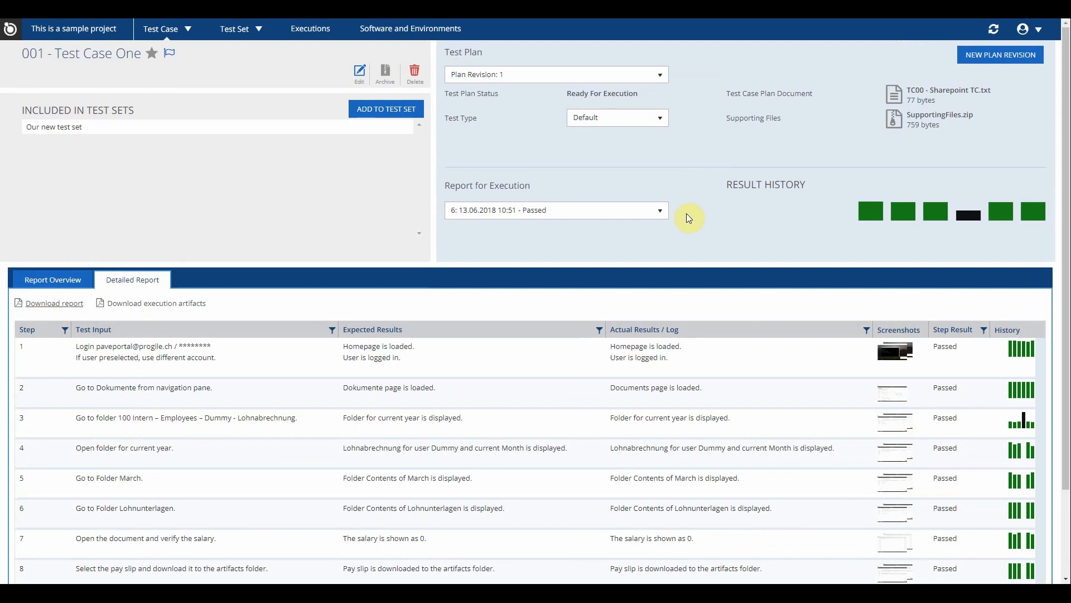
left_click(658, 211)
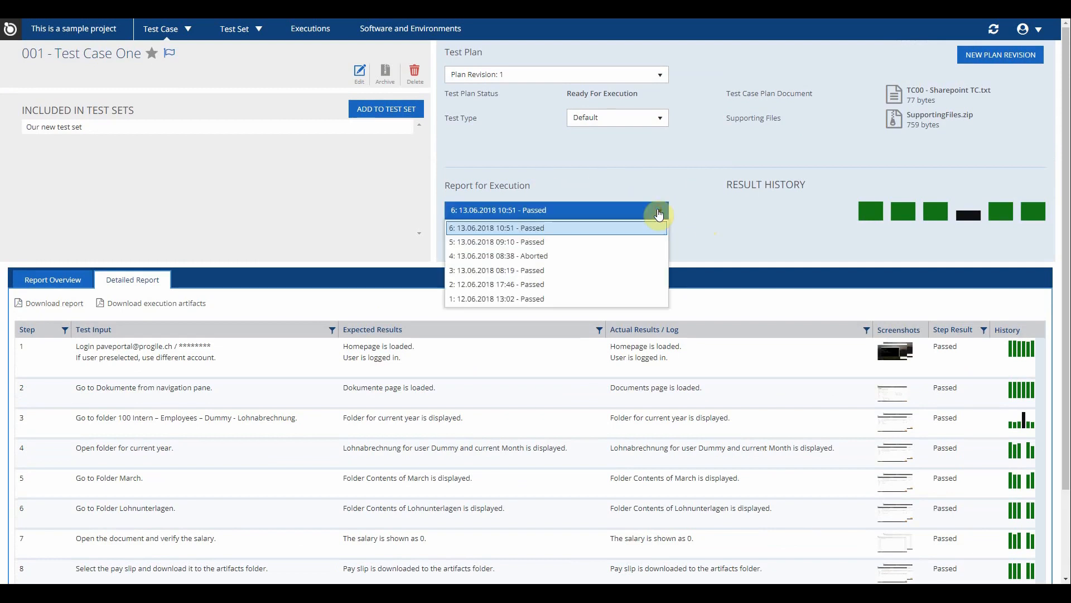
left_click(513, 242)
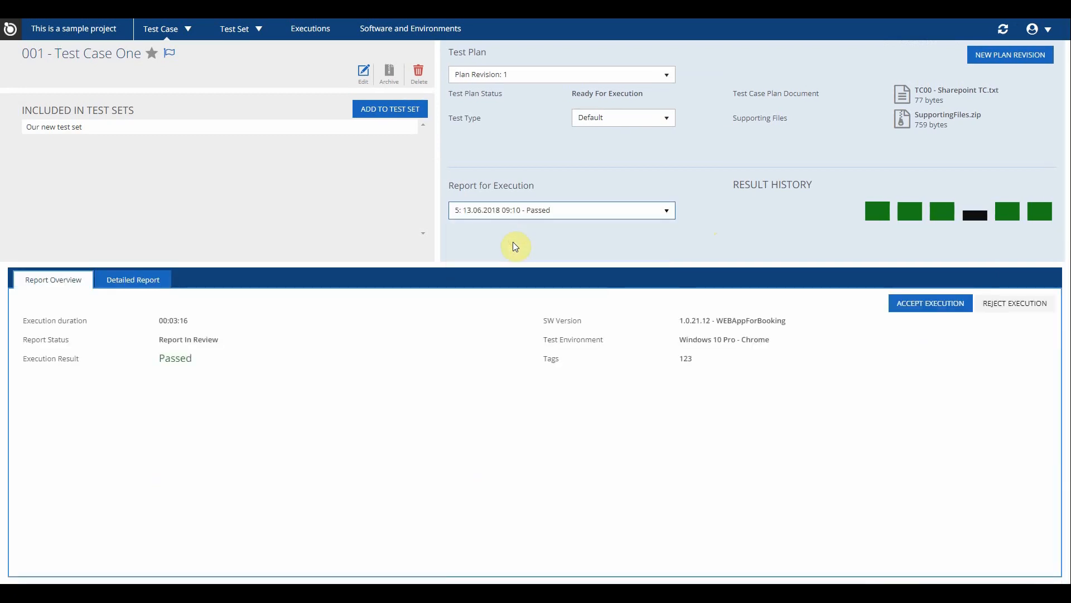
left_click(127, 281)
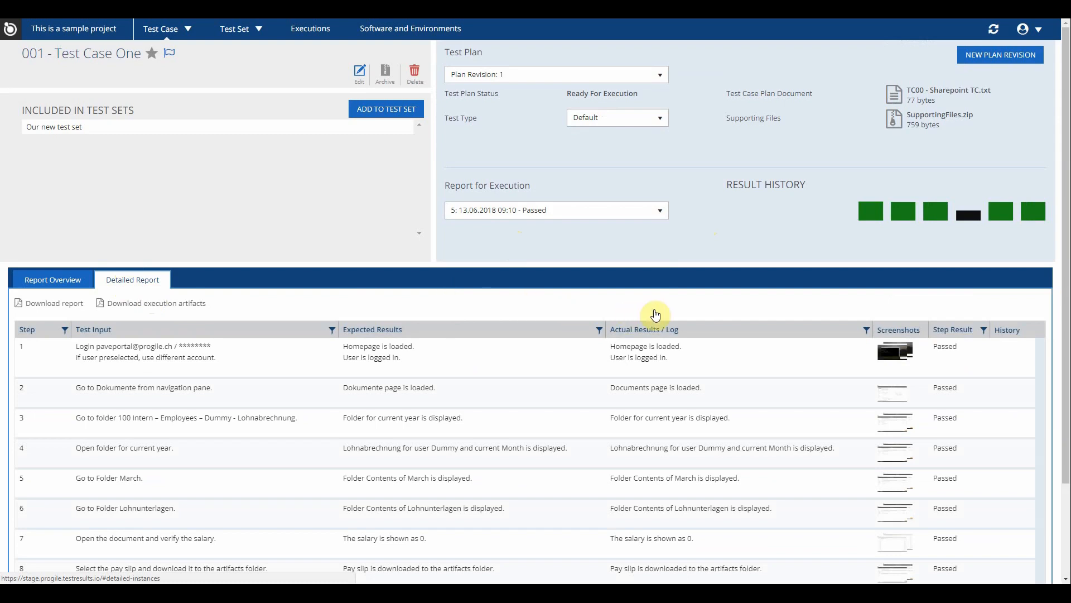